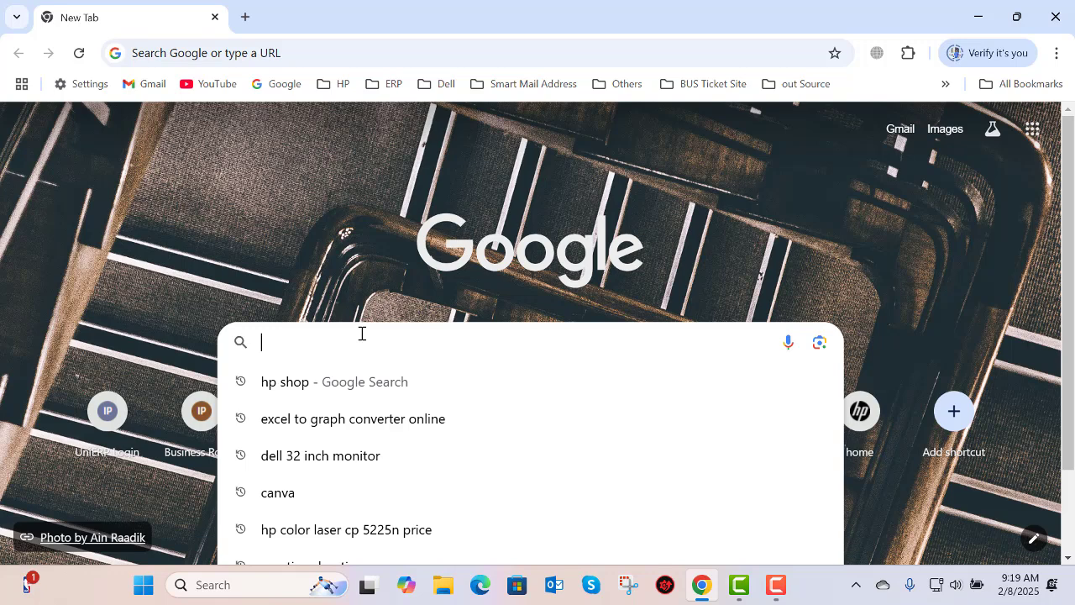
- Go to hp.com, open the Software & drivers support page, and choose Printer as the product type
type("hp.com")
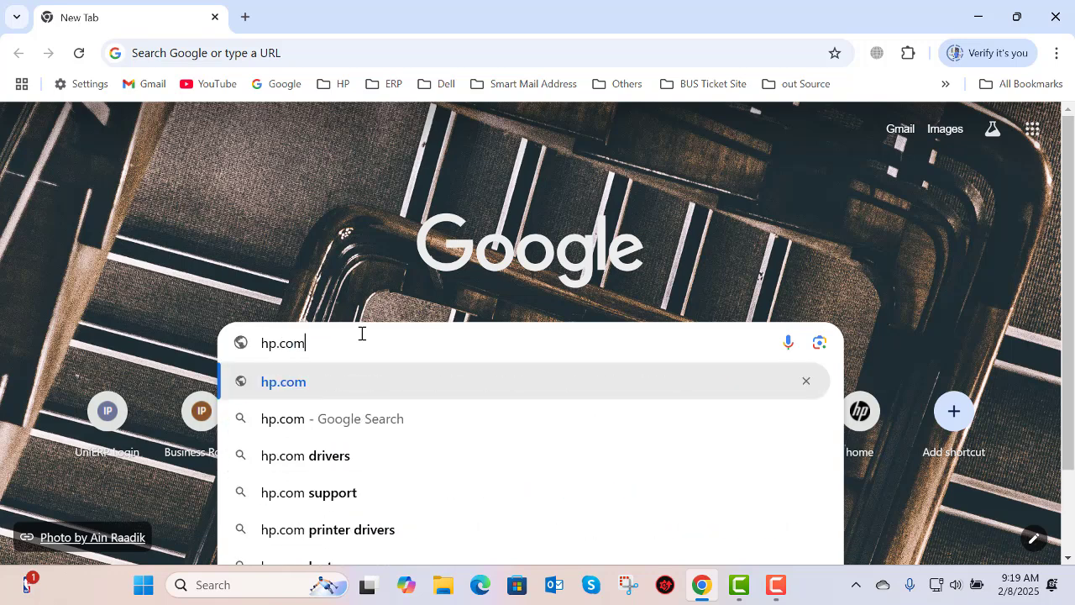
key("Return")
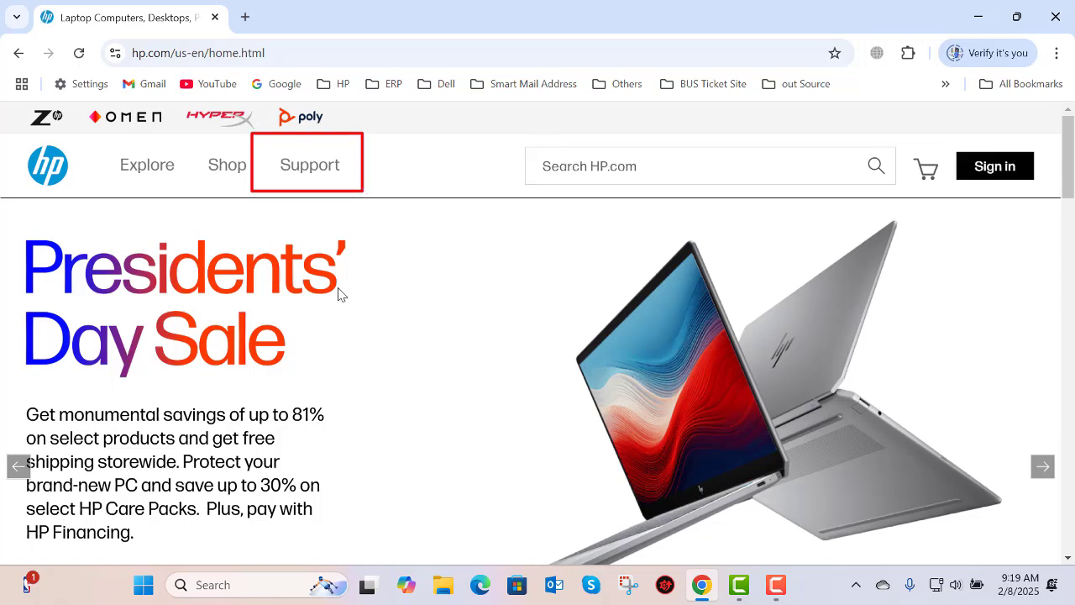
mouse_move(295, 195)
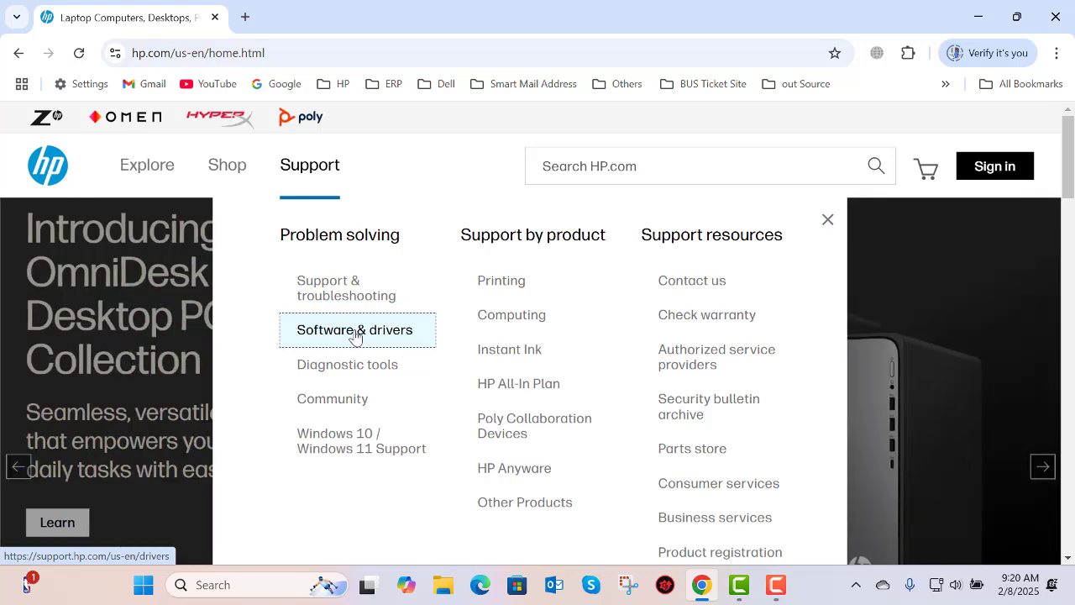
left_click(354, 334)
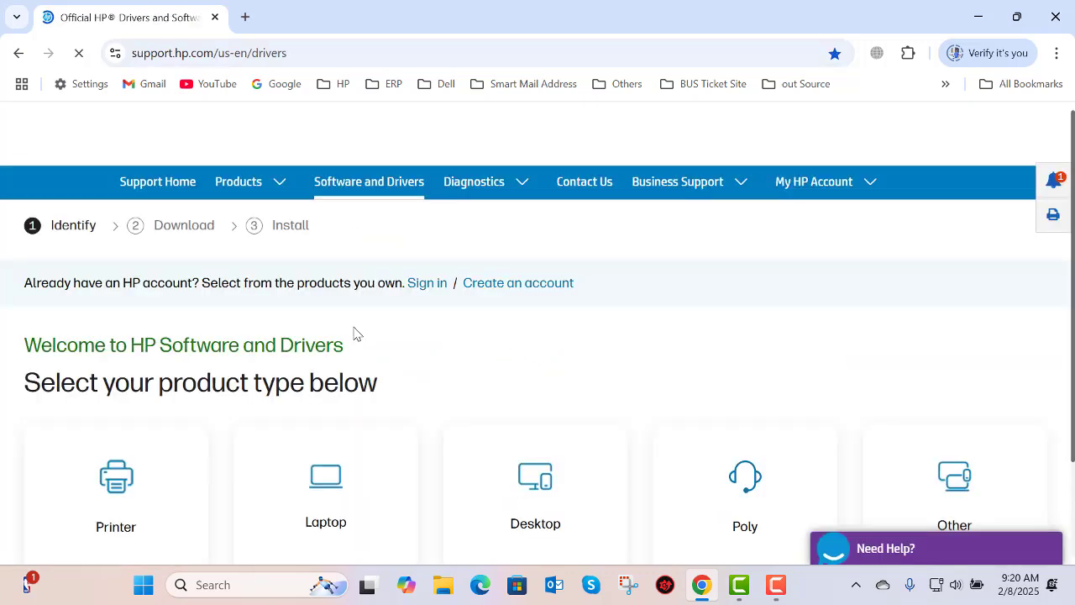
scroll(352, 326, "down", 1)
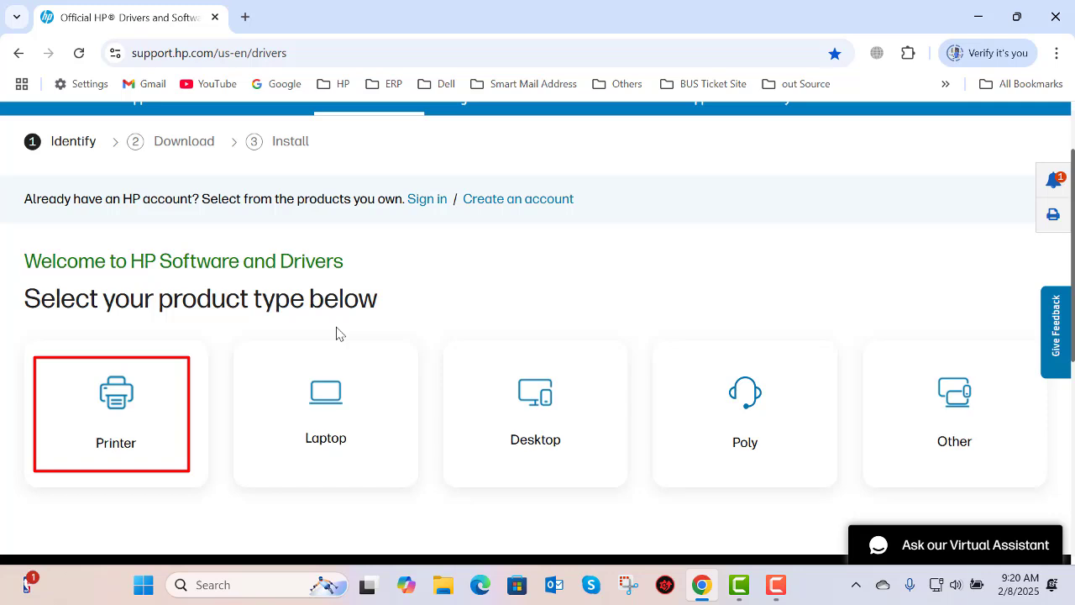
left_click(115, 400)
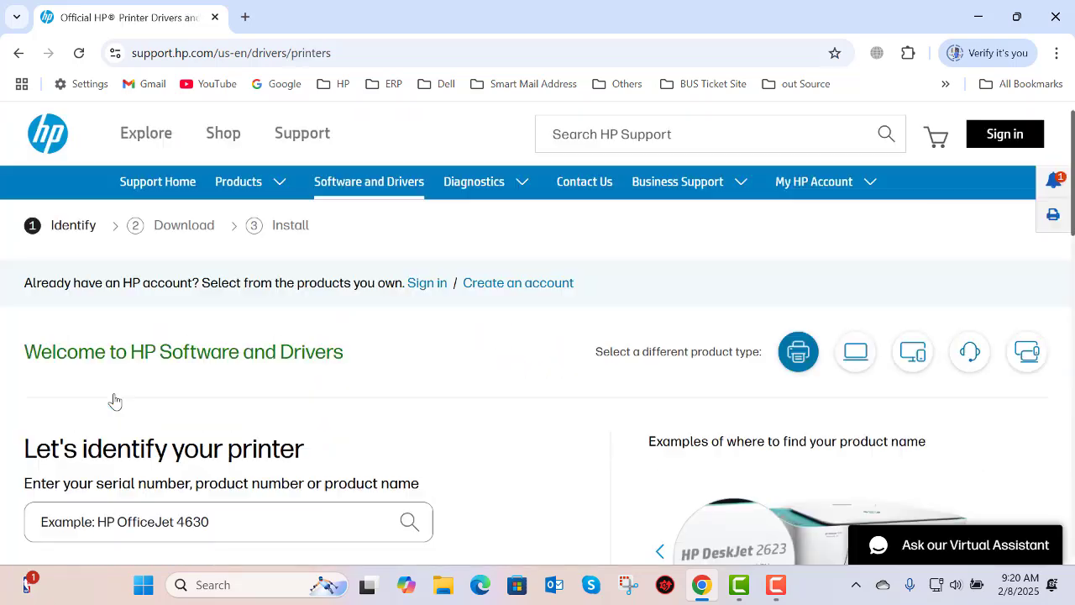
- Search for the printer "hp laserjet 4003dn" and open the HP LaserJet Pro 4003dn Printer driver page
scroll(138, 392, "down", 2)
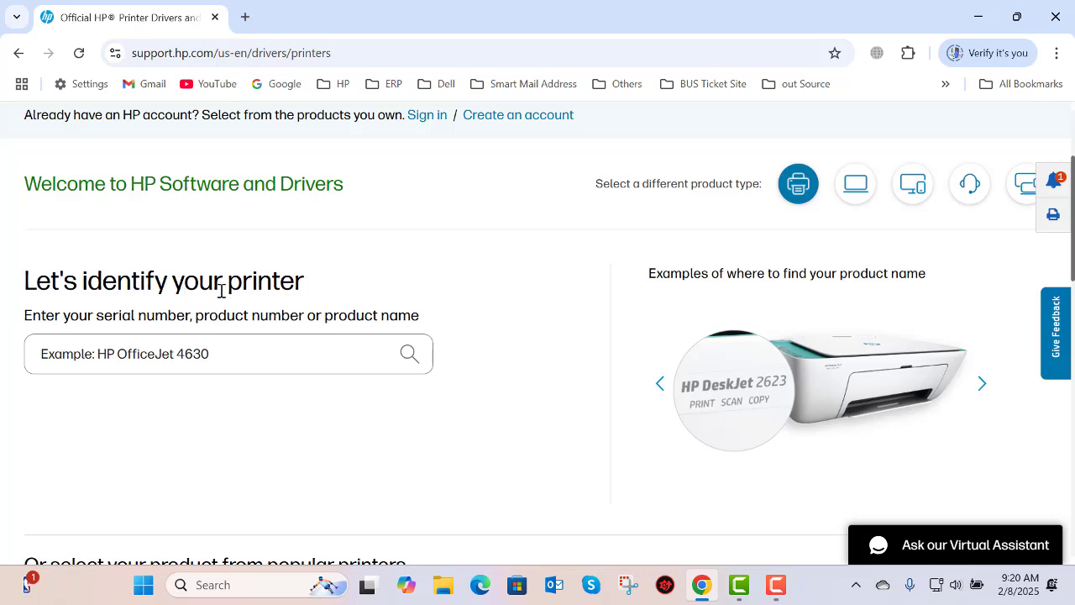
scroll(269, 290, "down", 1)
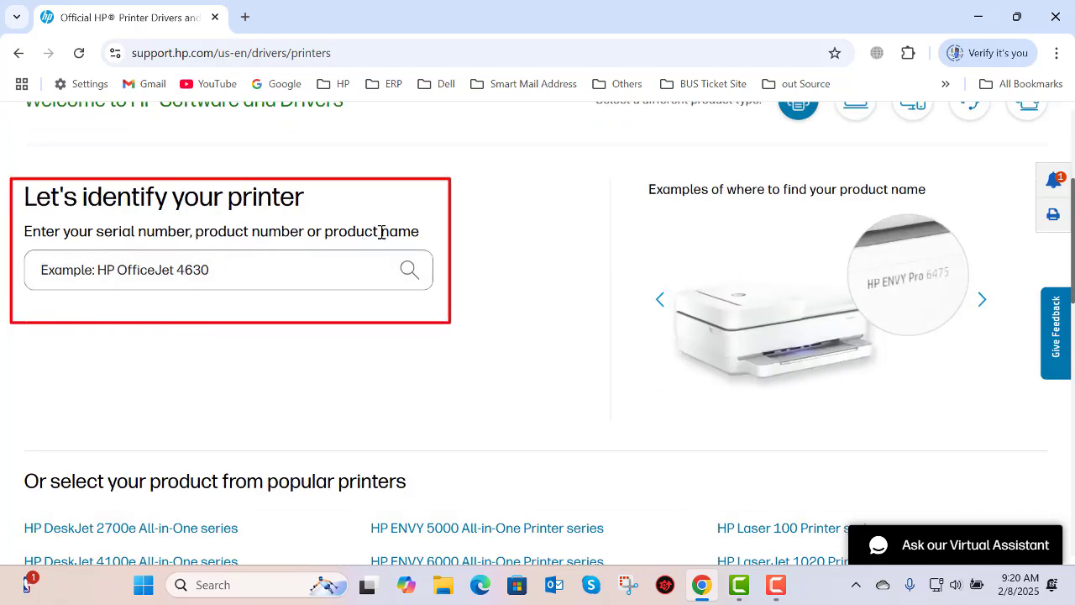
left_click(223, 272)
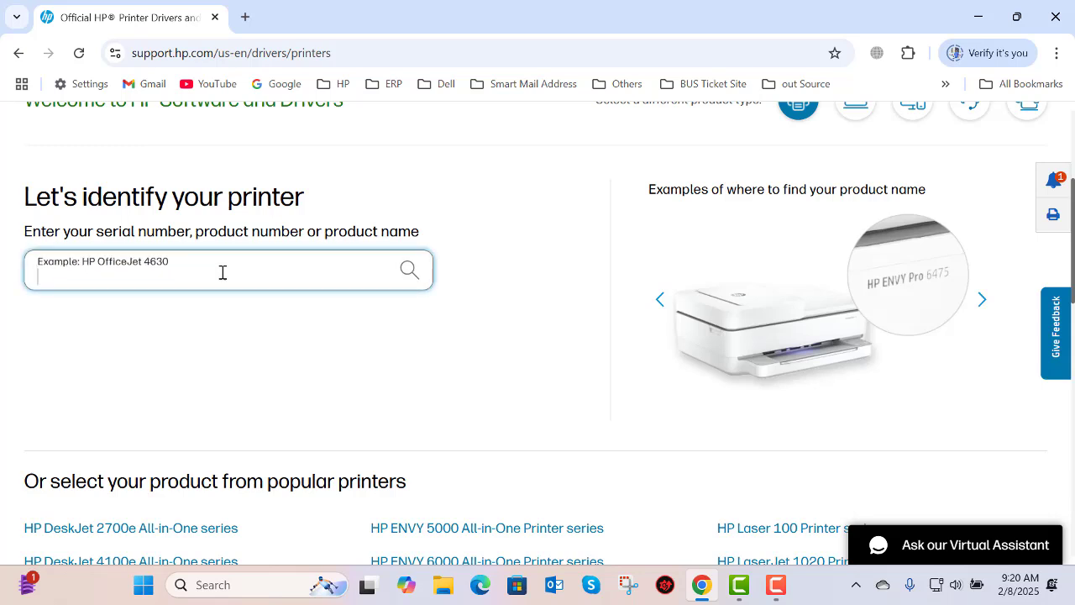
type("h")
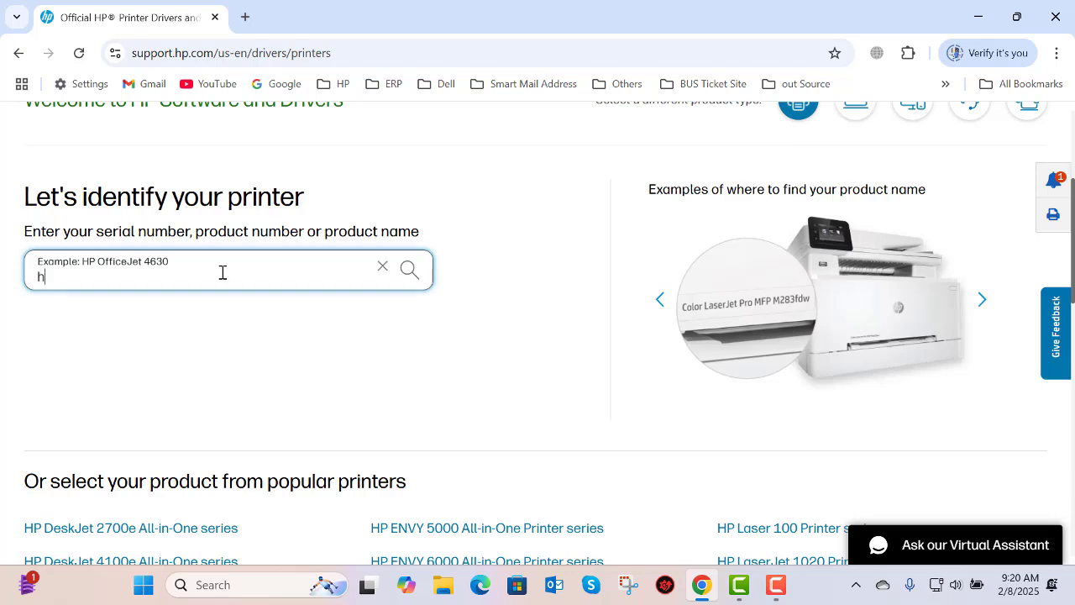
type("p laser")
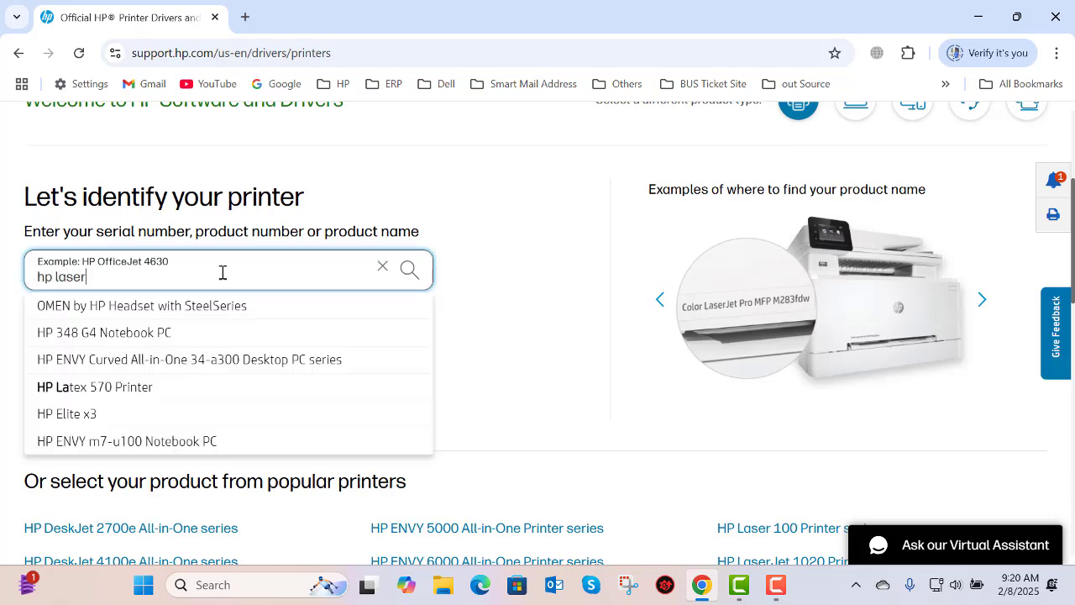
type("jet")
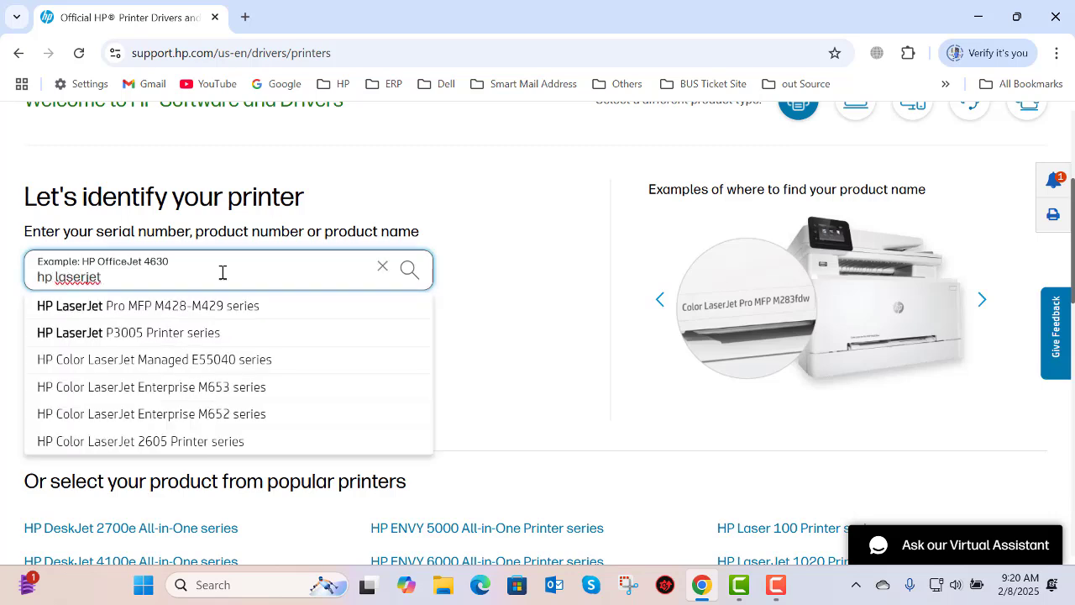
type(" 400")
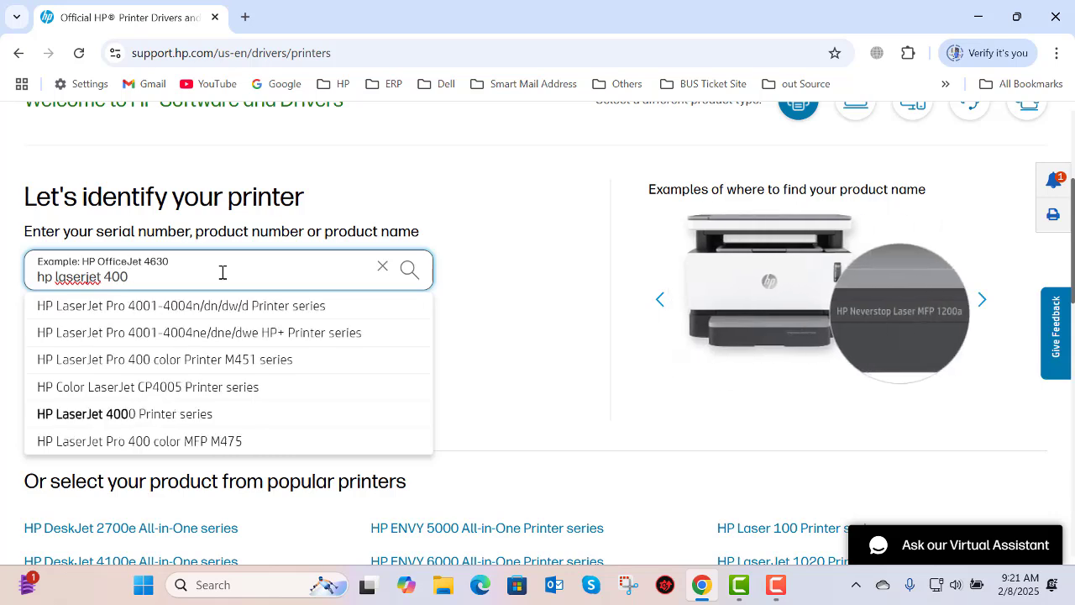
type("3dn")
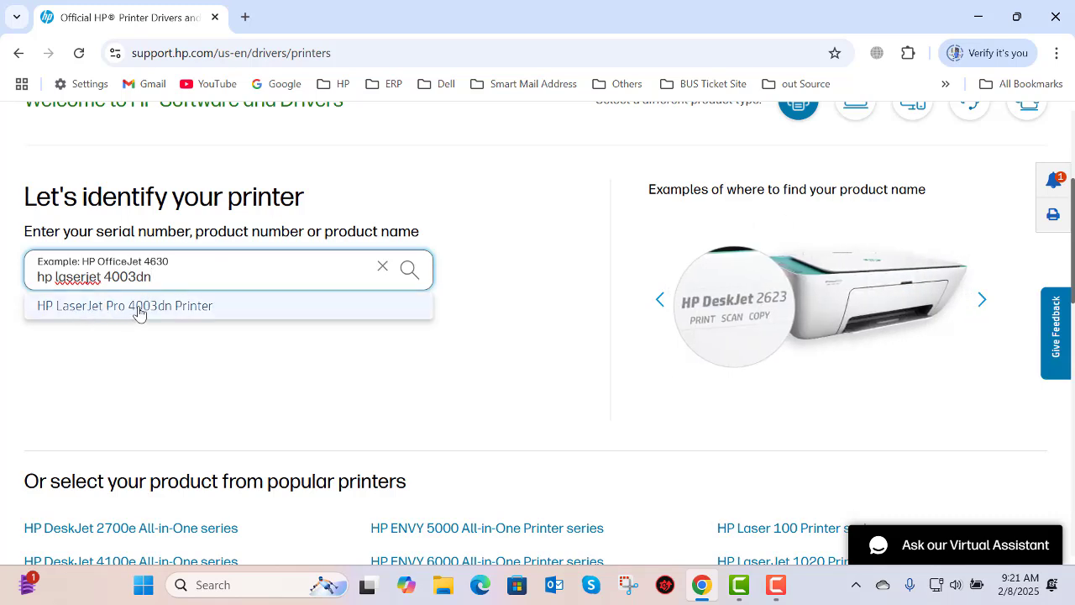
left_click(139, 308)
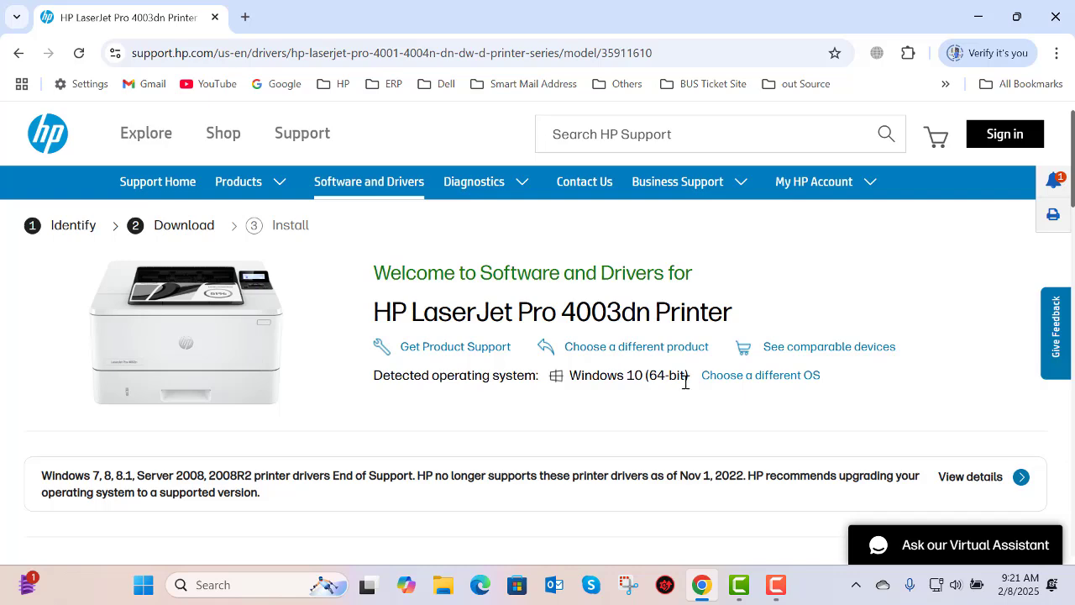
- Start choosing a different operating system and select Mac OS with version MacOS 15
scroll(685, 380, "down", 1)
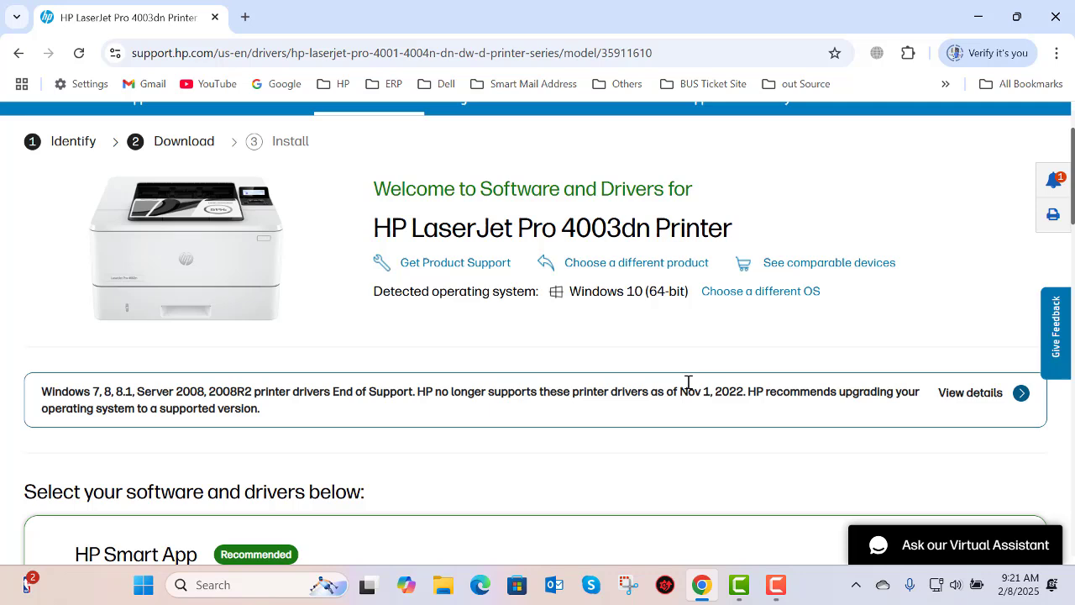
left_click(762, 294)
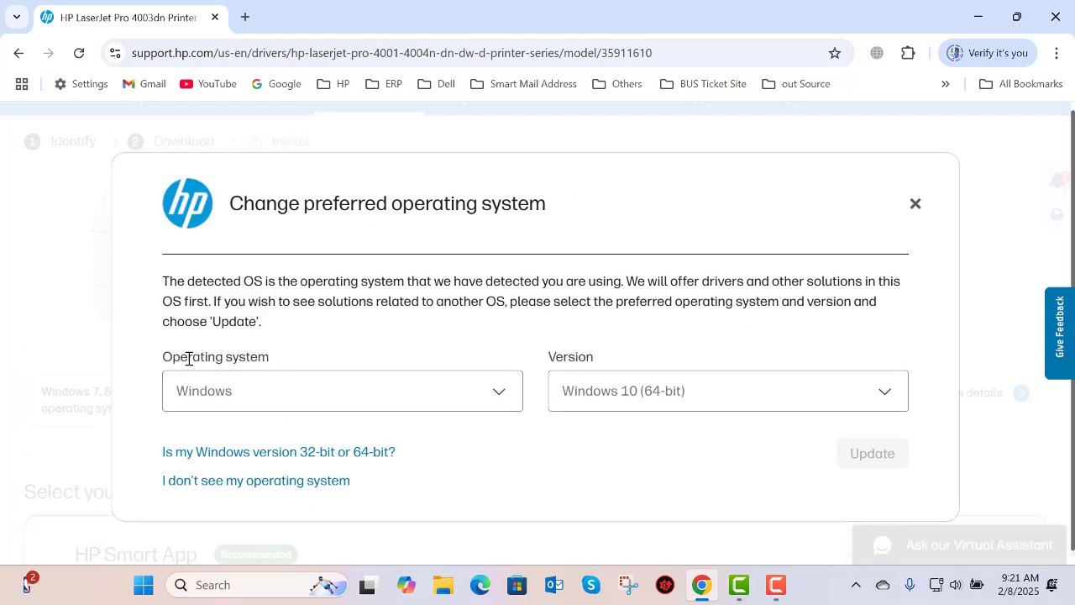
left_click(497, 396)
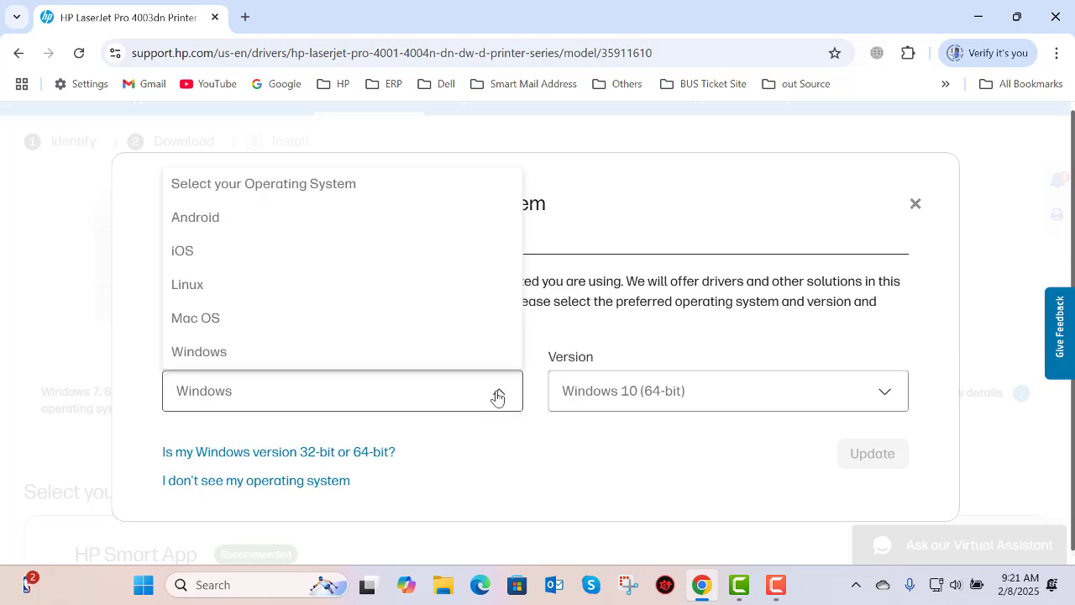
left_click(205, 328)
left_click(691, 400)
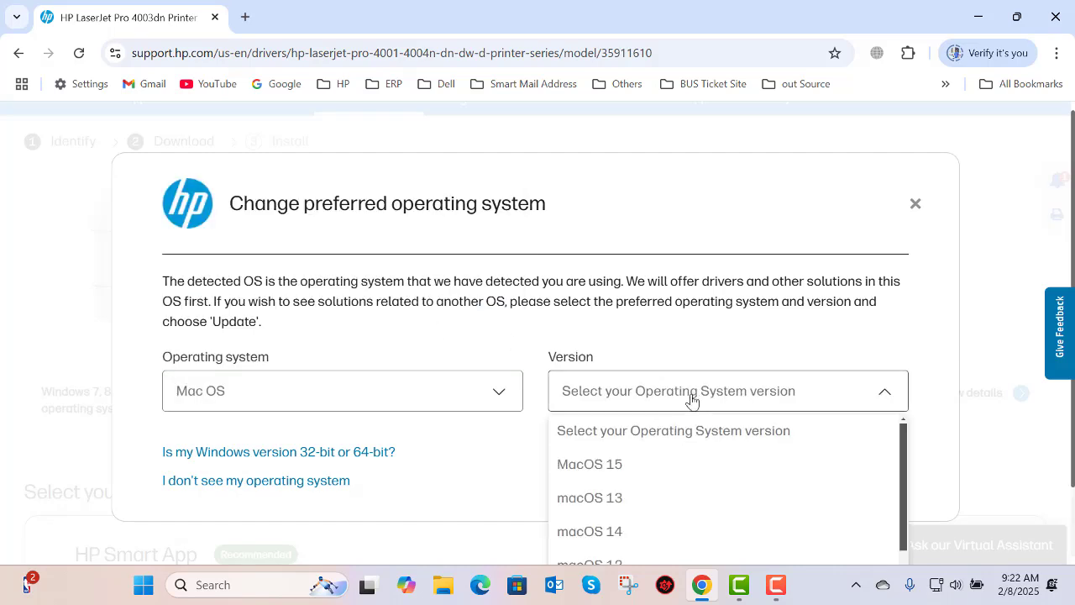
left_click(611, 472)
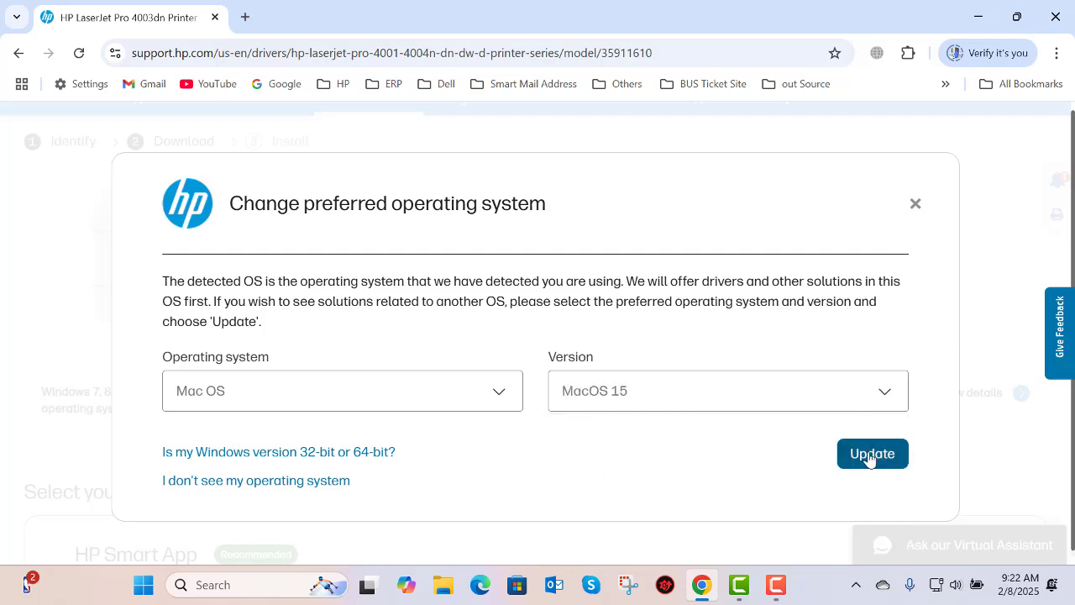
- Change the preferred operating system to Windows, look through the available versions, and select Windows 10 (64-bit)
left_click(500, 396)
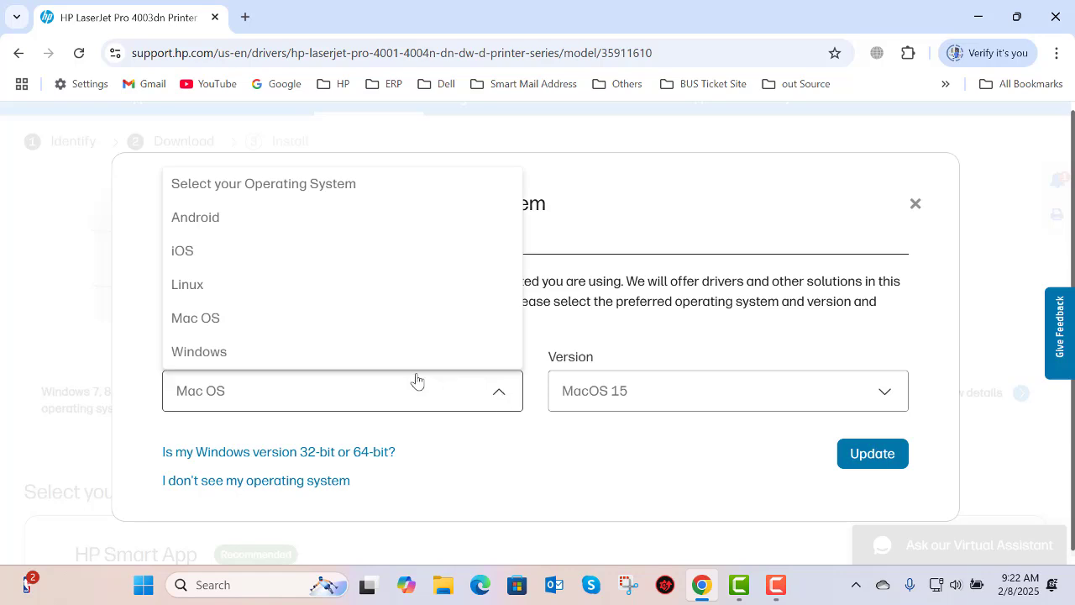
left_click(204, 356)
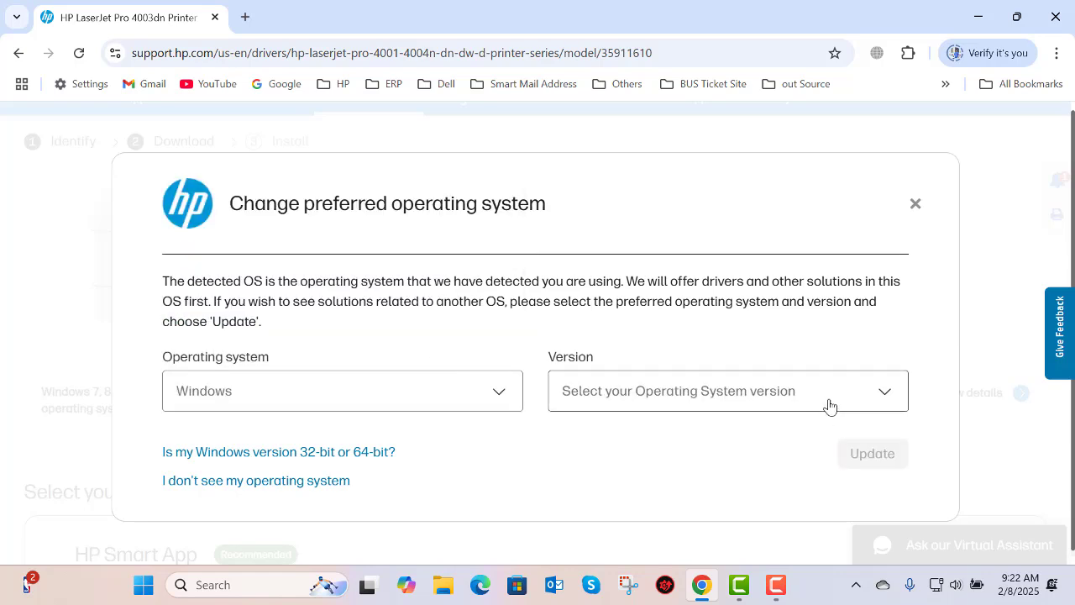
left_click(884, 395)
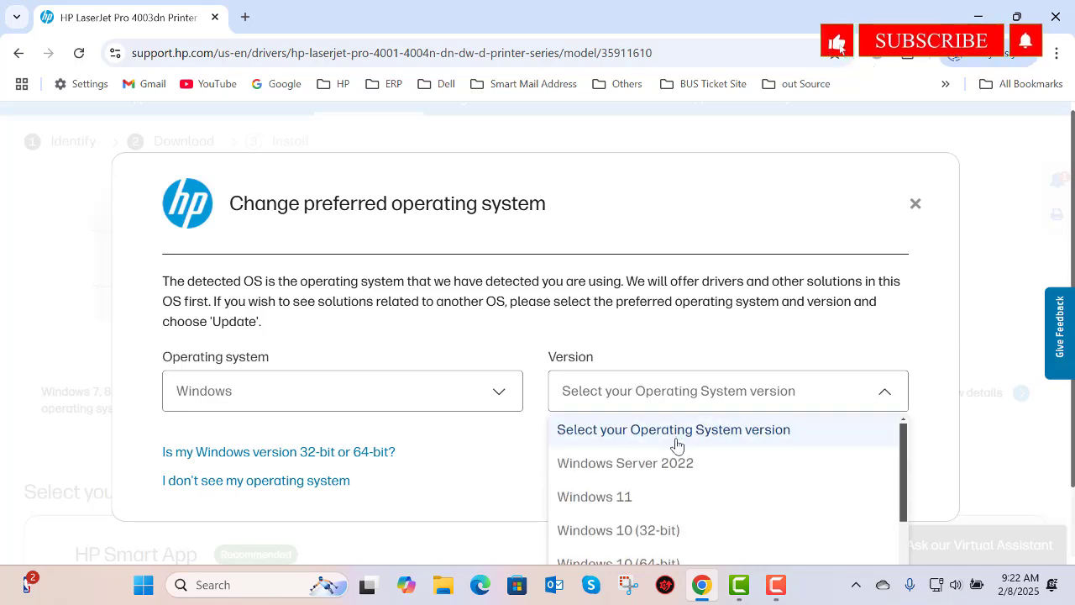
scroll(676, 444, "down", 2)
scroll(672, 444, "up", 2)
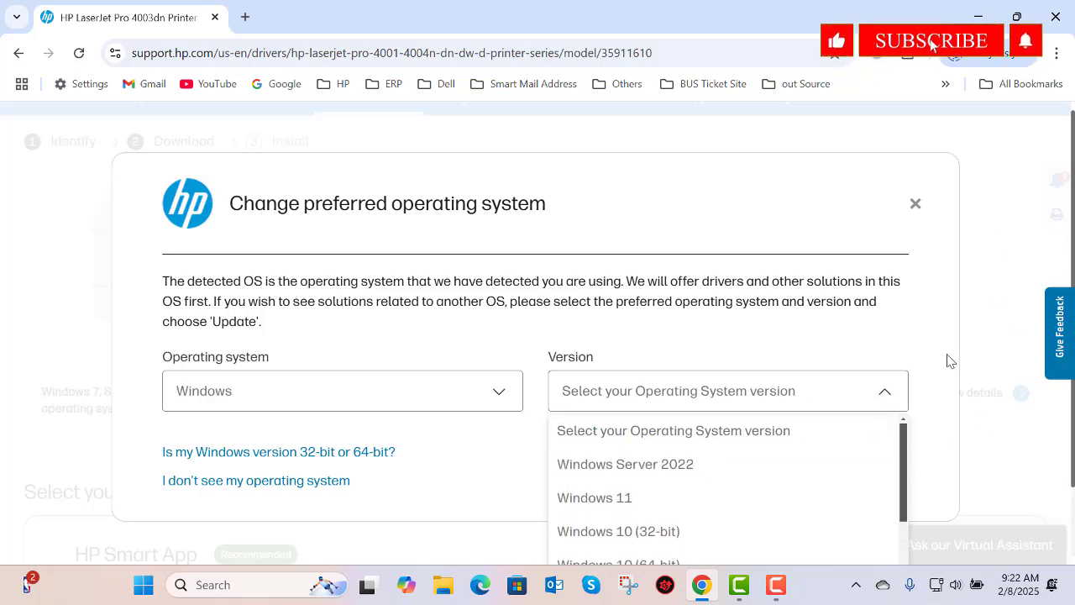
scroll(965, 336, "down", 1)
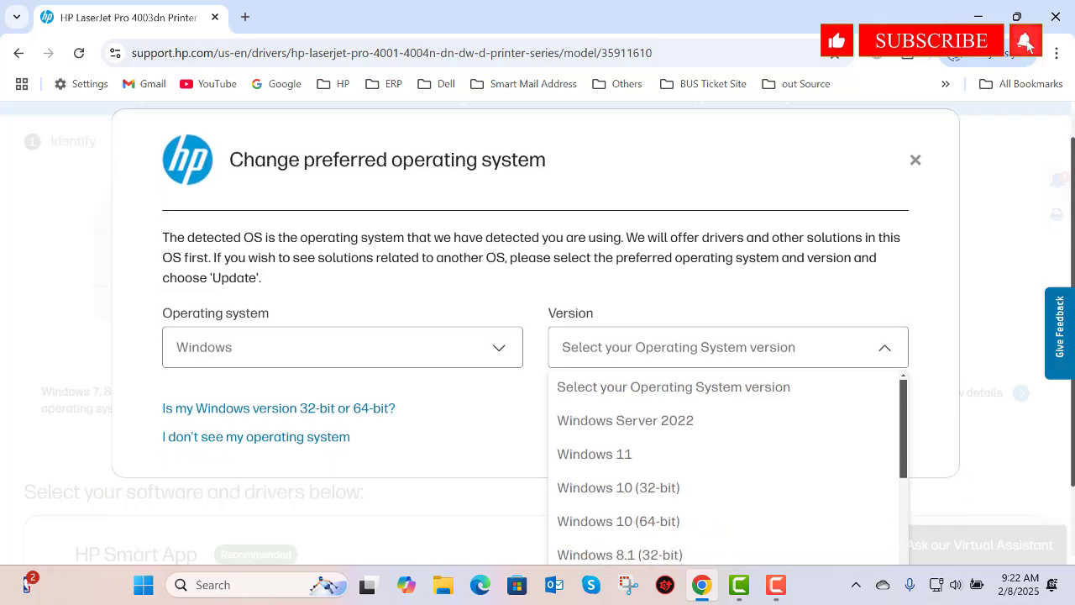
left_click(715, 440)
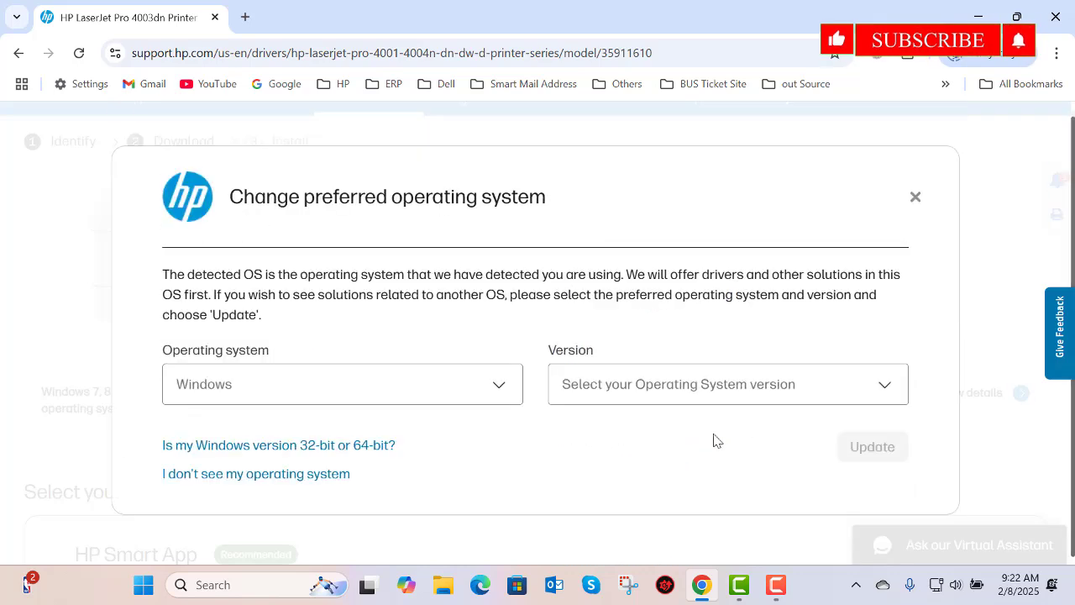
left_click(703, 382)
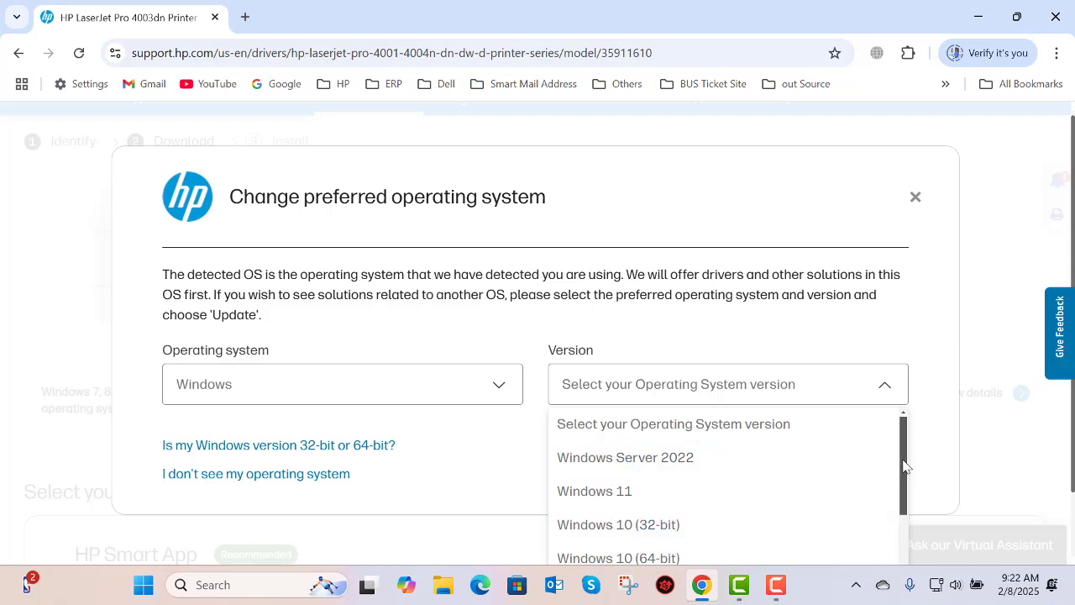
left_click_drag(904, 467, 886, 579)
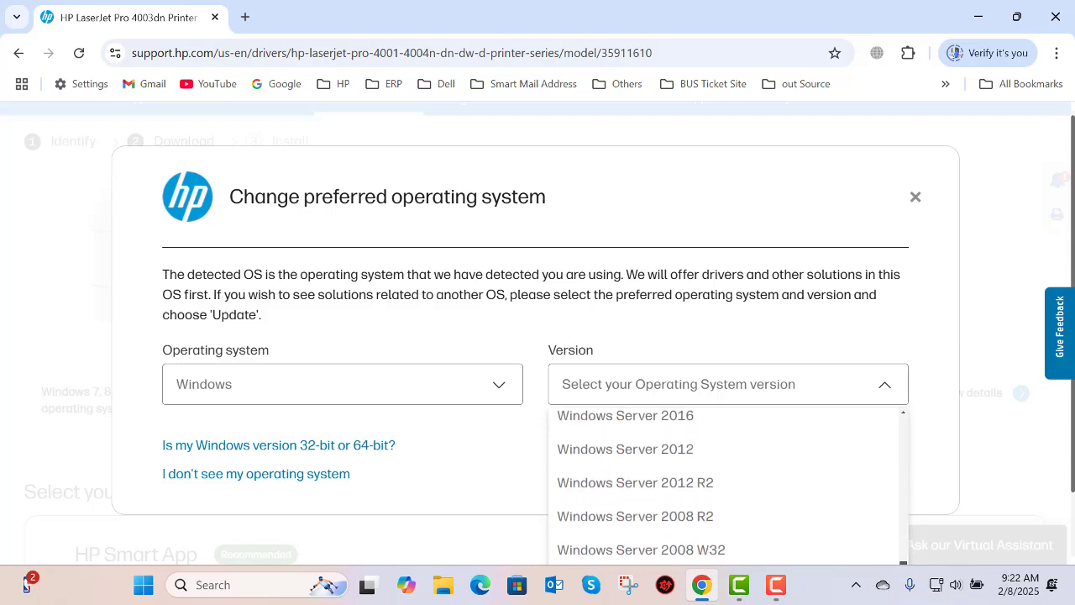
scroll(845, 525, "up", 10)
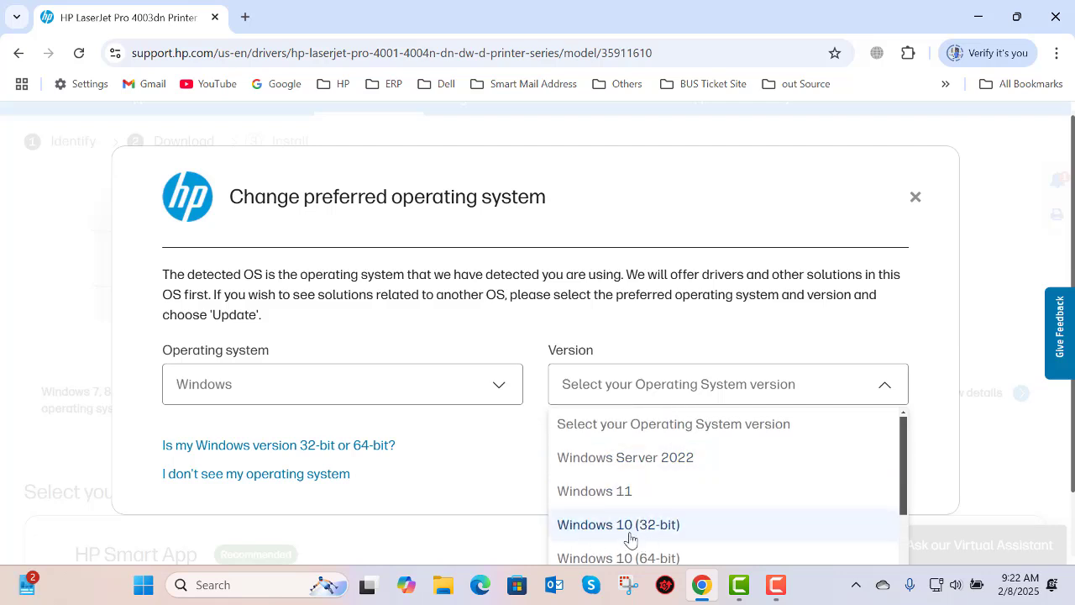
left_click(643, 558)
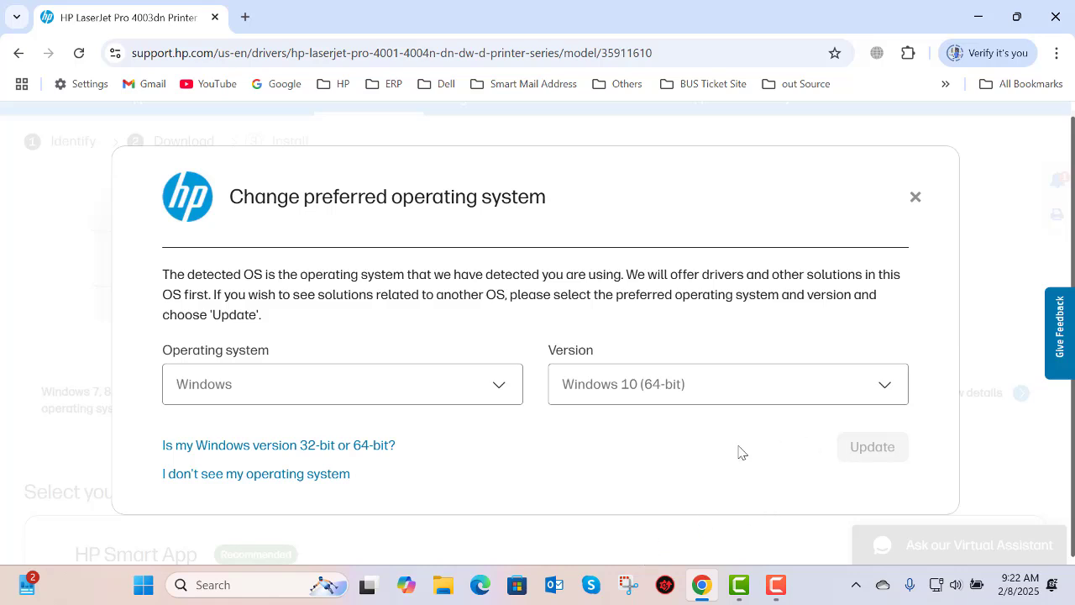
- Switch the Windows version between Windows 11 and Windows 10 (64-bit), ending on Windows 11
left_click(795, 400)
left_click(593, 492)
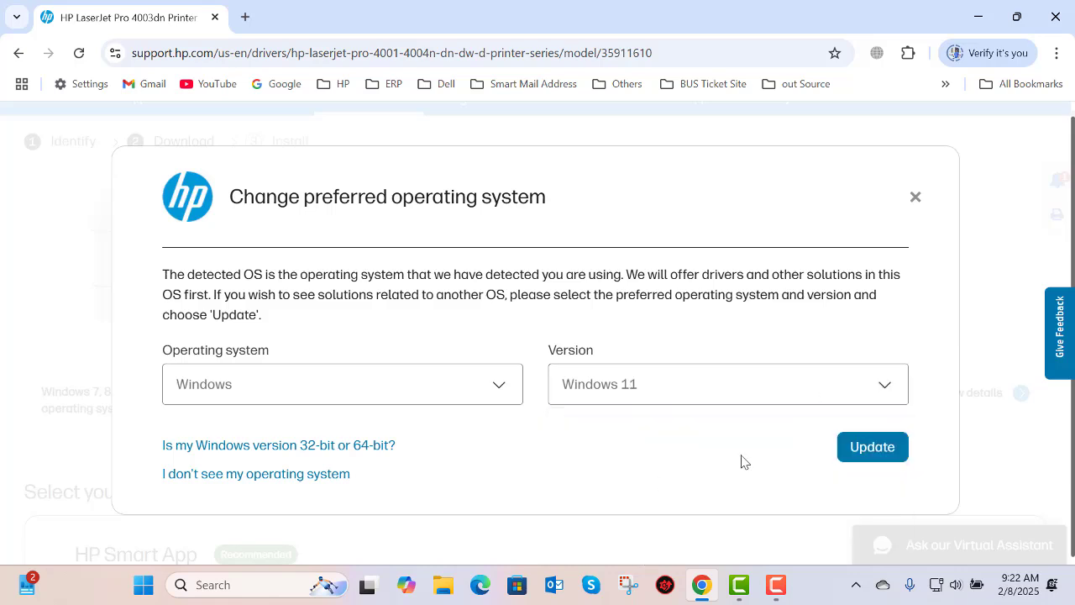
left_click(754, 389)
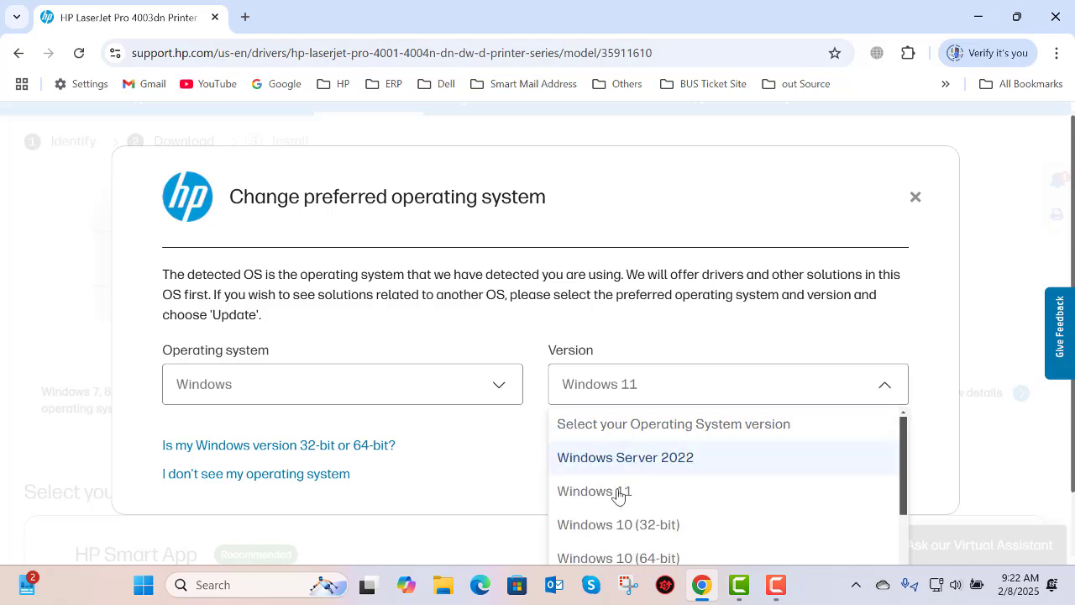
left_click(642, 558)
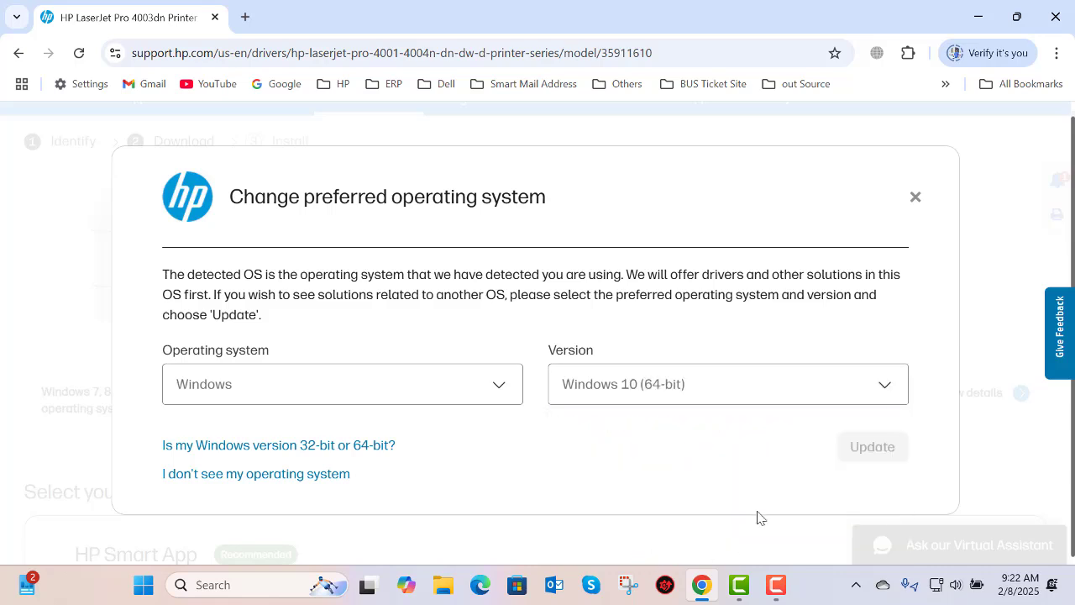
left_click(748, 391)
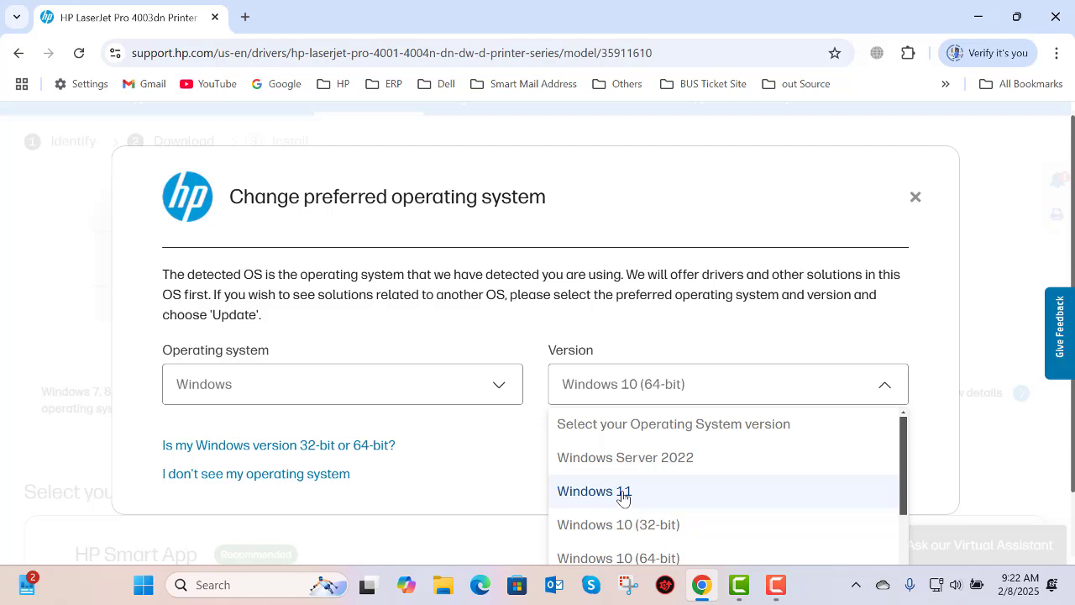
left_click(622, 497)
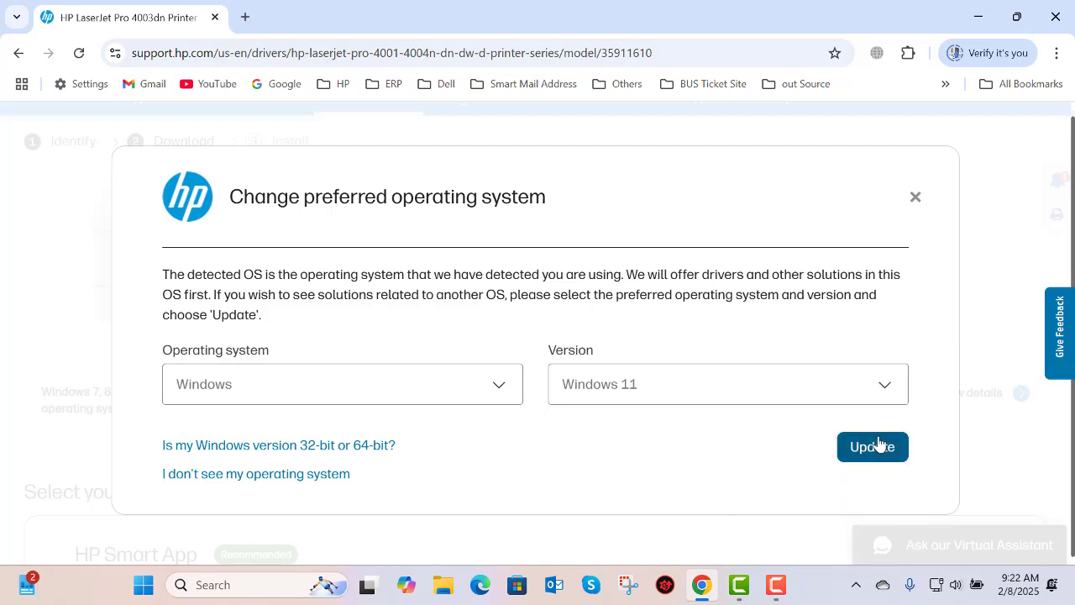
- Apply Windows 11 as the preferred operating system and look through the HP Smart App section down to the software and drivers list
left_click(873, 448)
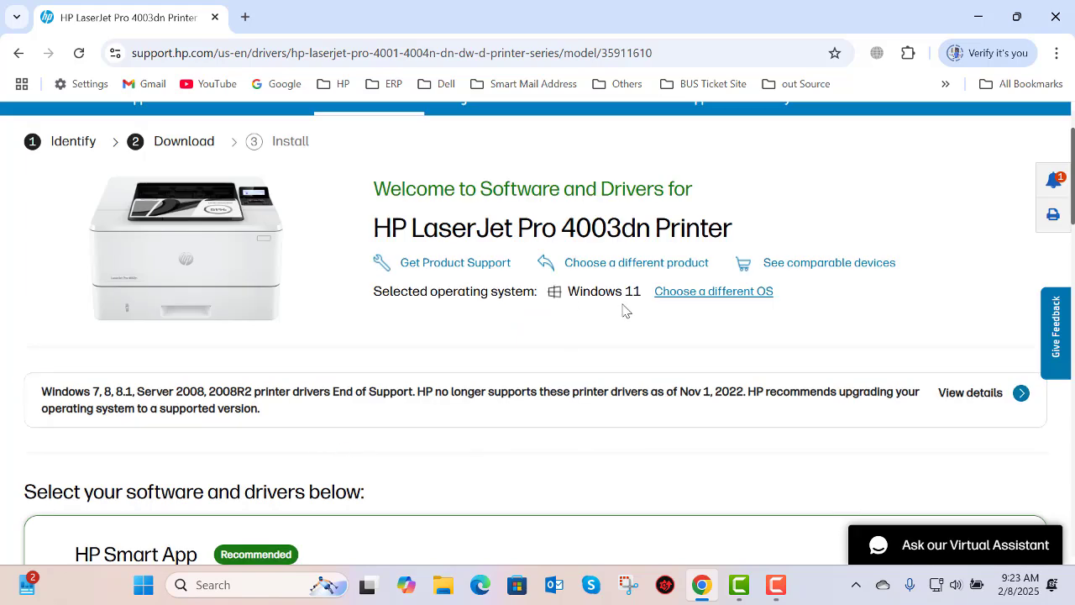
scroll(558, 344, "down", 5)
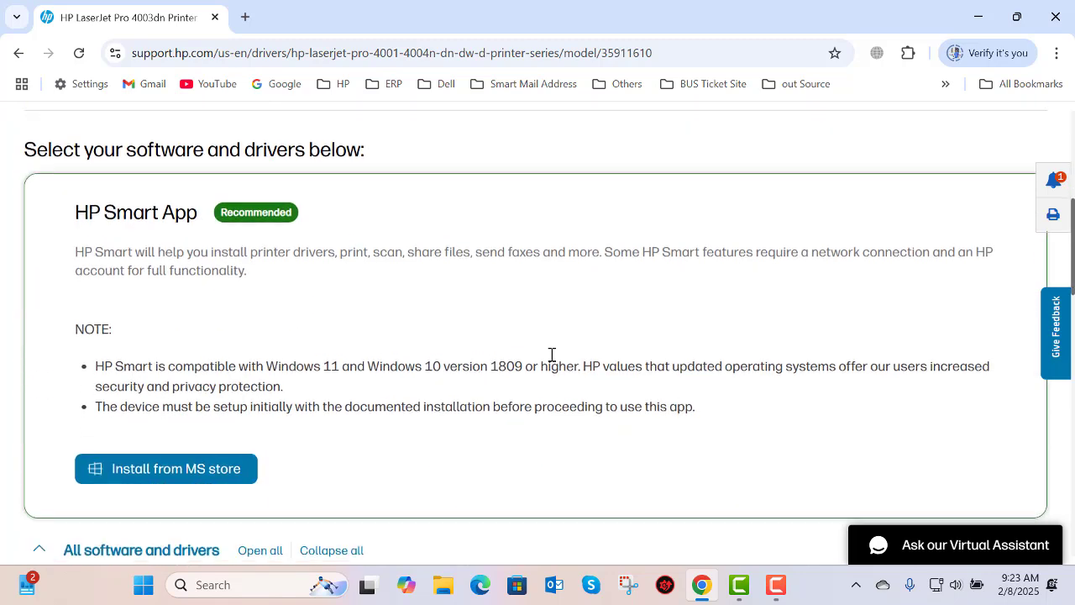
scroll(238, 350, "up", 2)
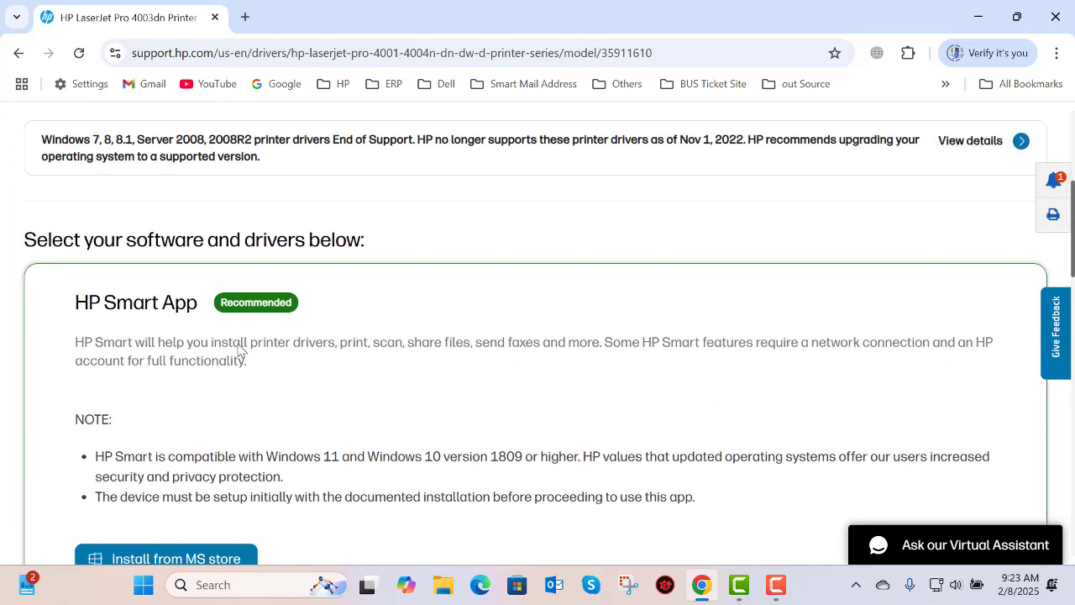
scroll(238, 350, "down", 1)
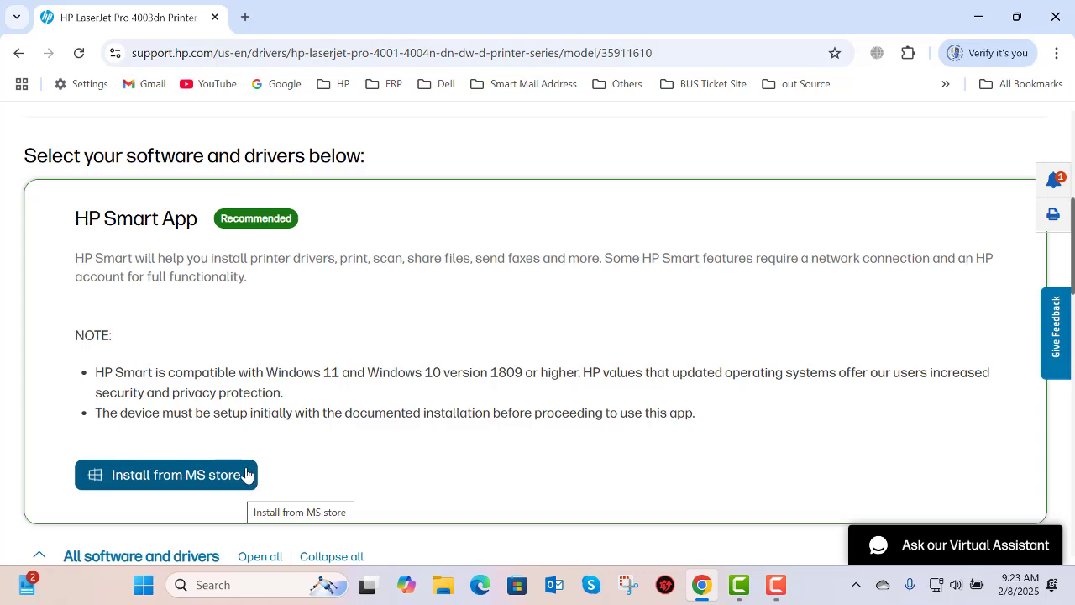
scroll(287, 438, "down", 2)
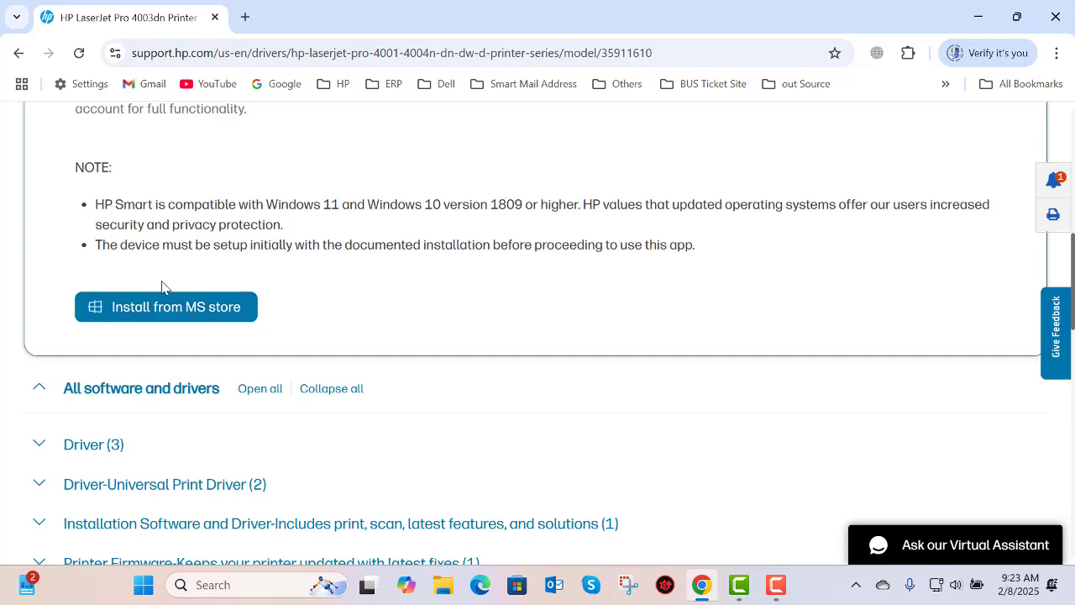
scroll(179, 270, "down", 2)
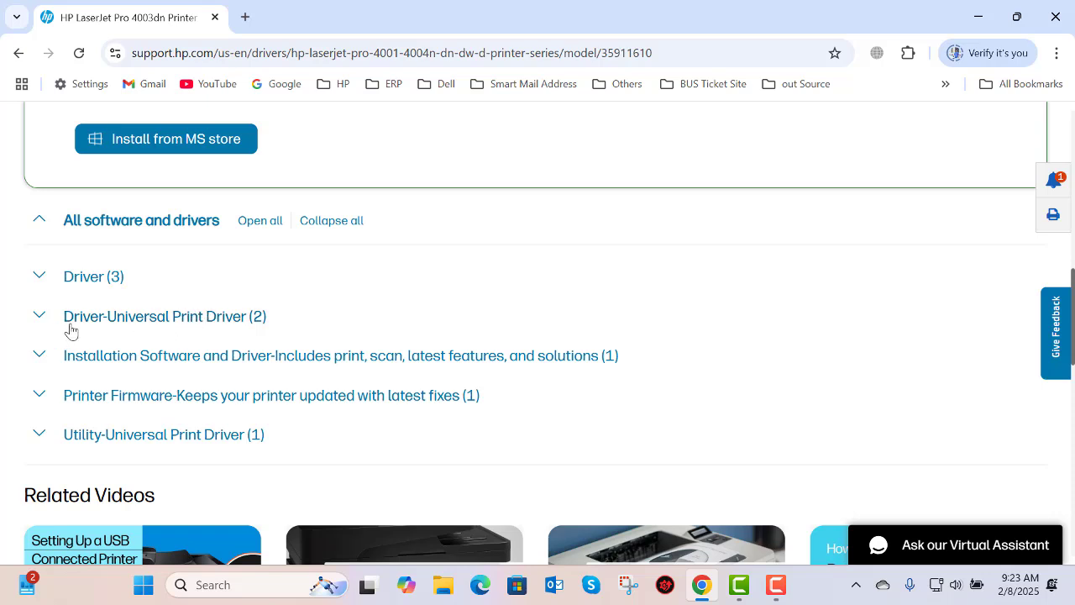
- Expand the Driver category and its Basic Drivers group to review the available printer drivers
left_click(39, 276)
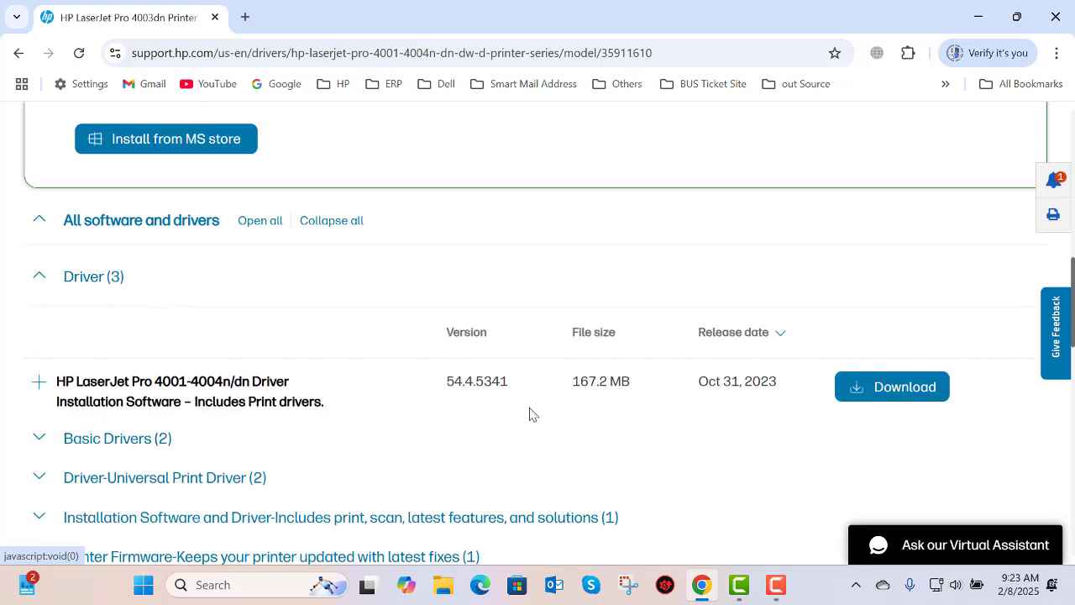
scroll(353, 415, "down", 2)
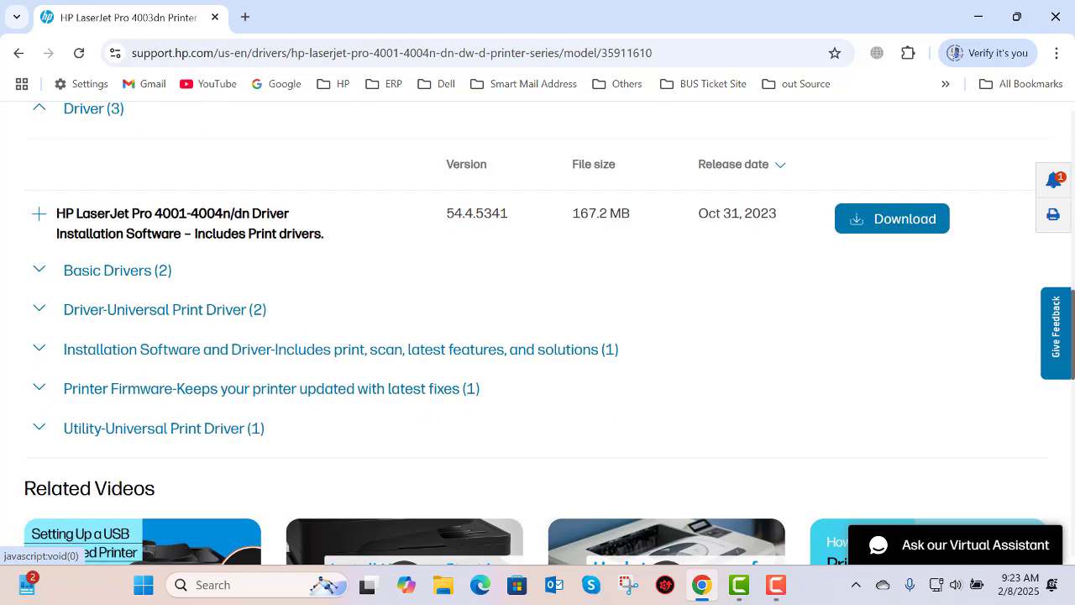
left_click(39, 270)
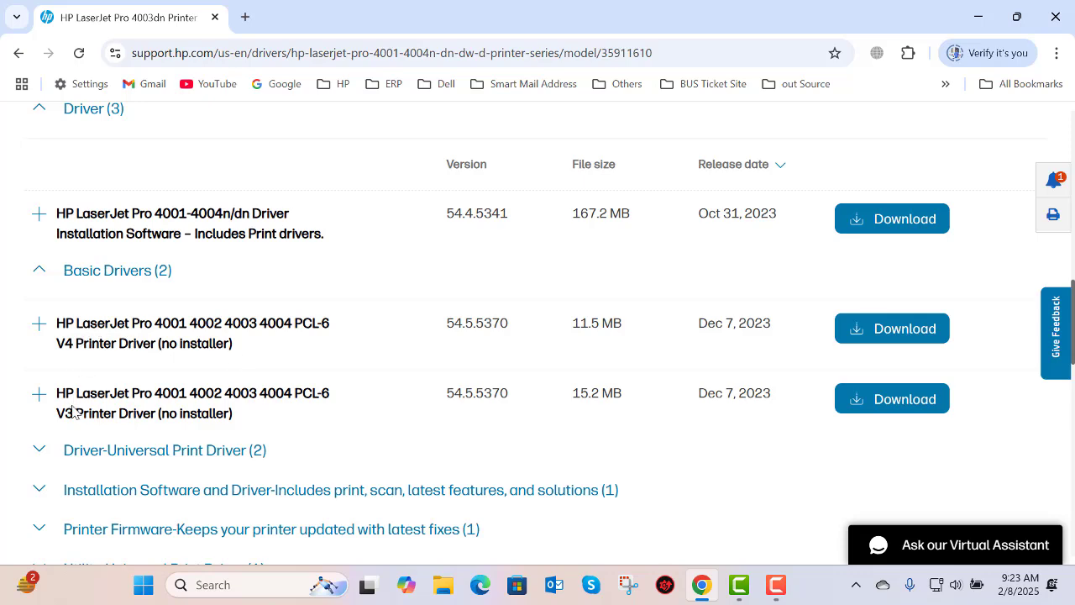
- Download the HP Universal Print Driver for Windows PostScript (64-bit) from the Universal Print Driver category and show the recent downloads
scroll(68, 409, "down", 2)
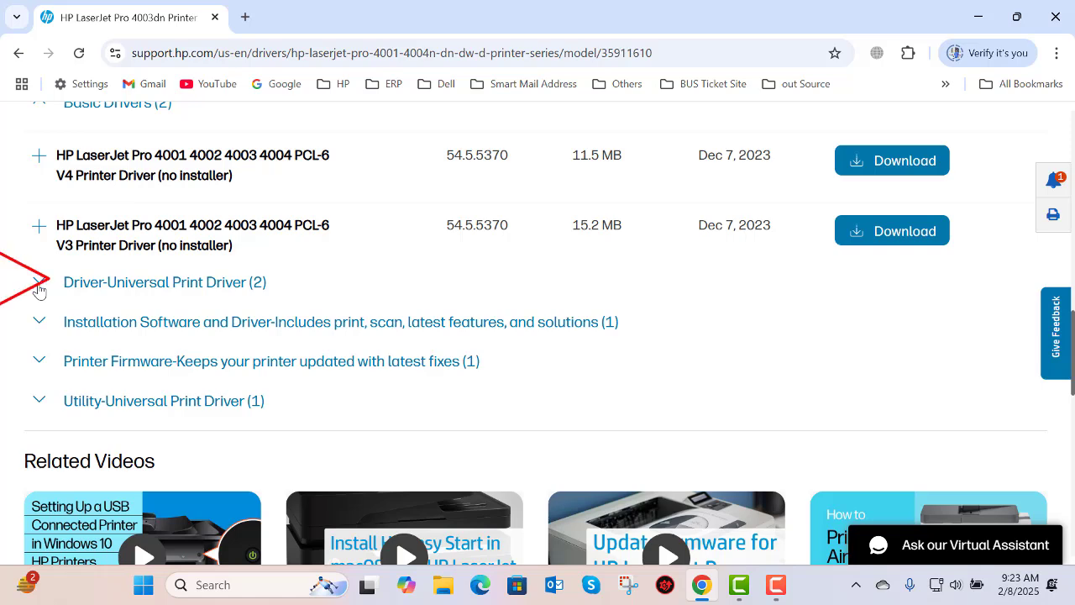
left_click(38, 286)
scroll(115, 297, "down", 1)
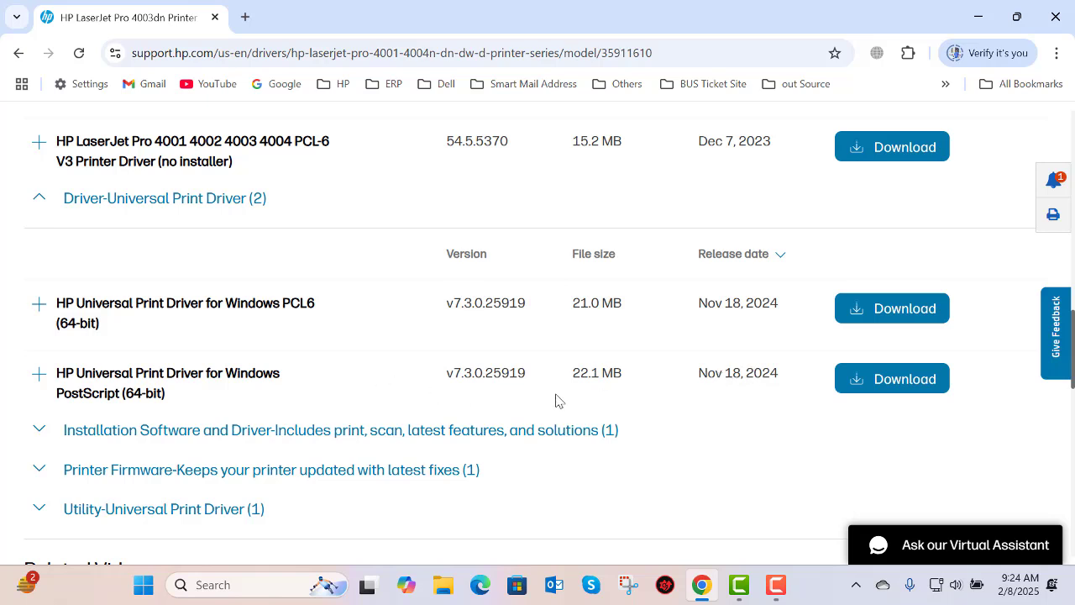
left_click(897, 385)
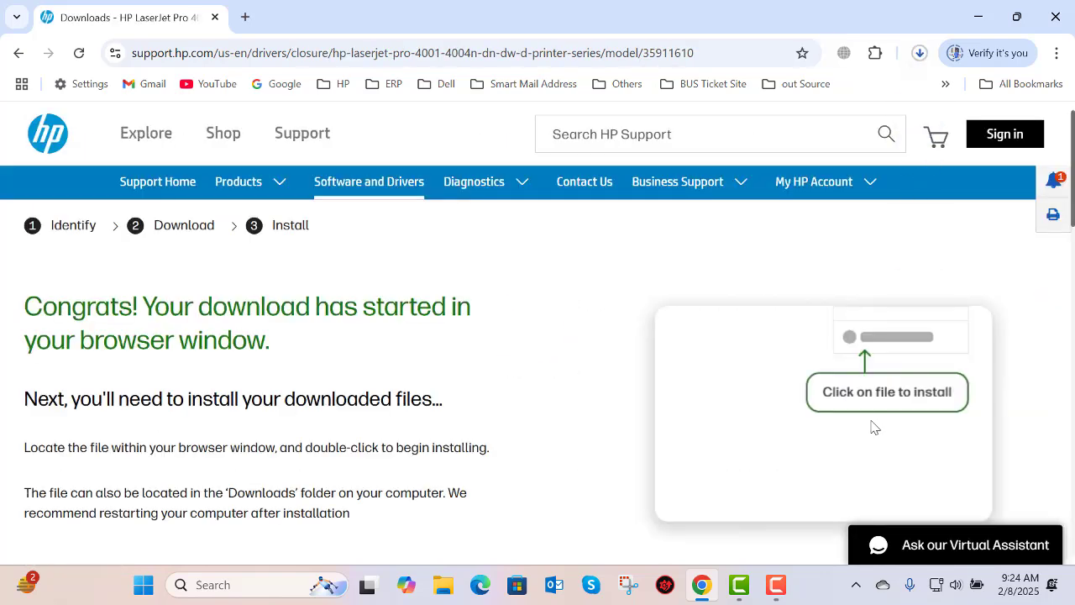
left_click(921, 54)
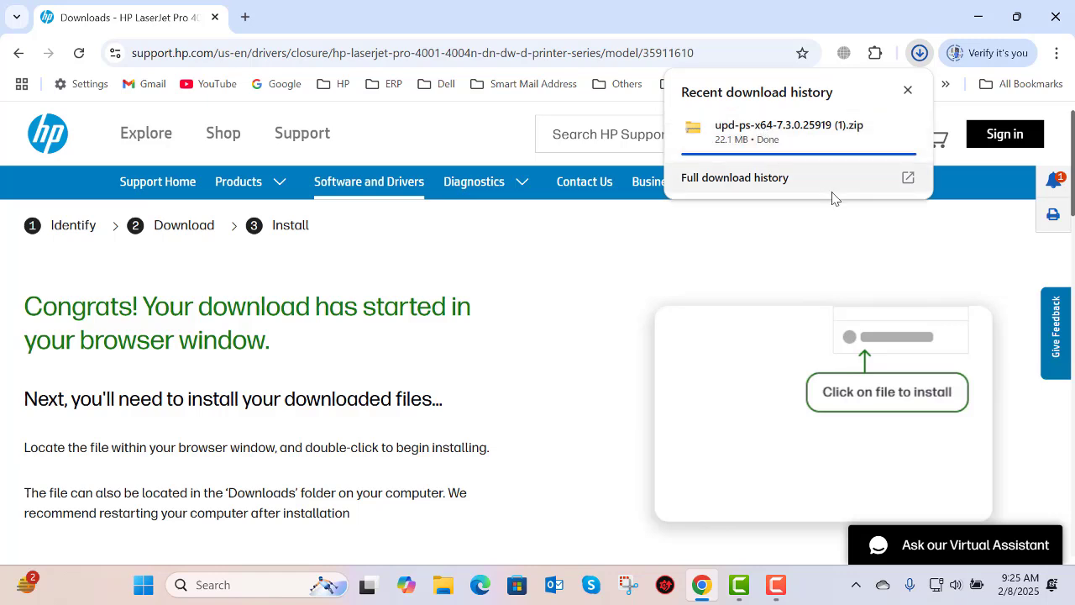
mouse_move(832, 198)
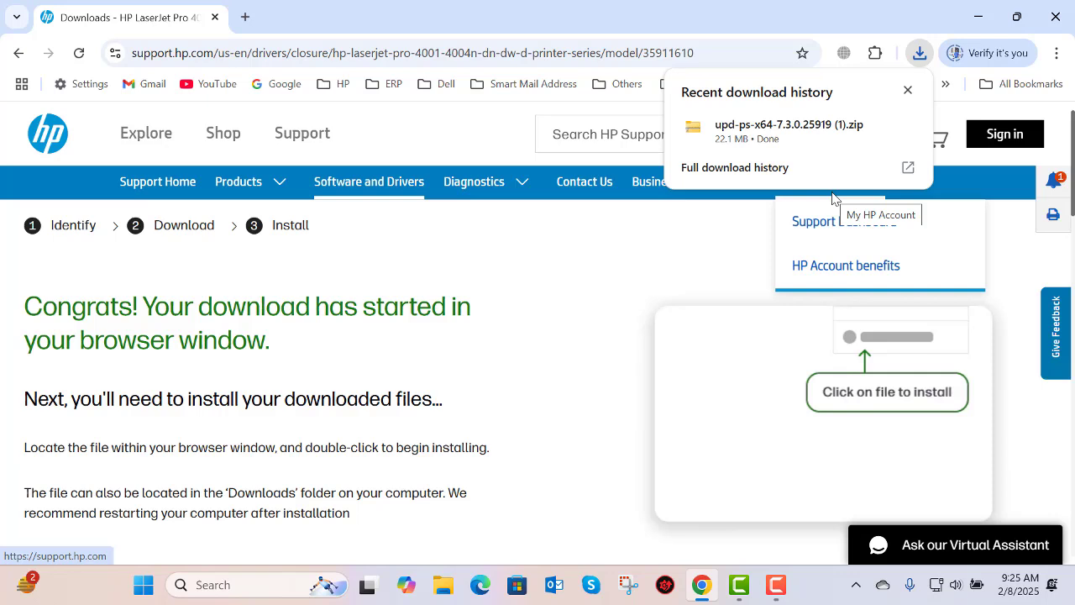